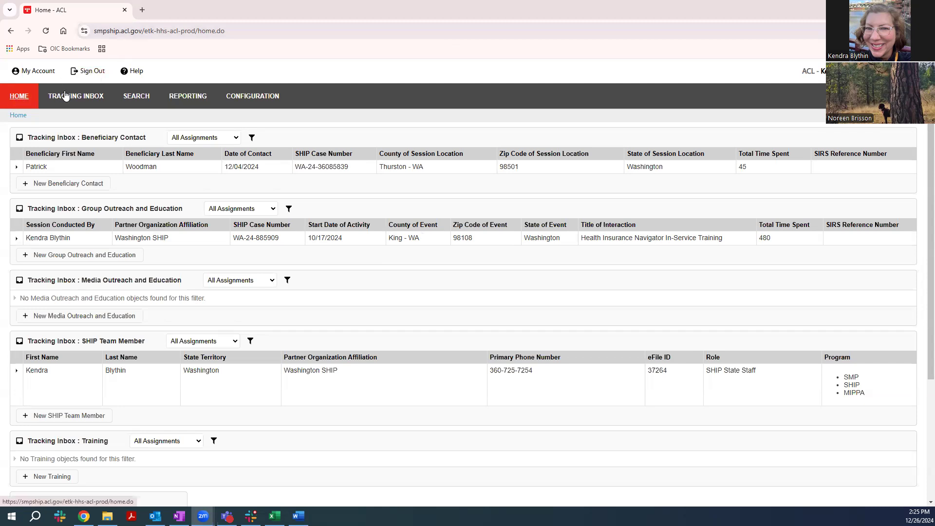
Open a new advanced search for SHIP Team Member records
mouse_move(263, 94)
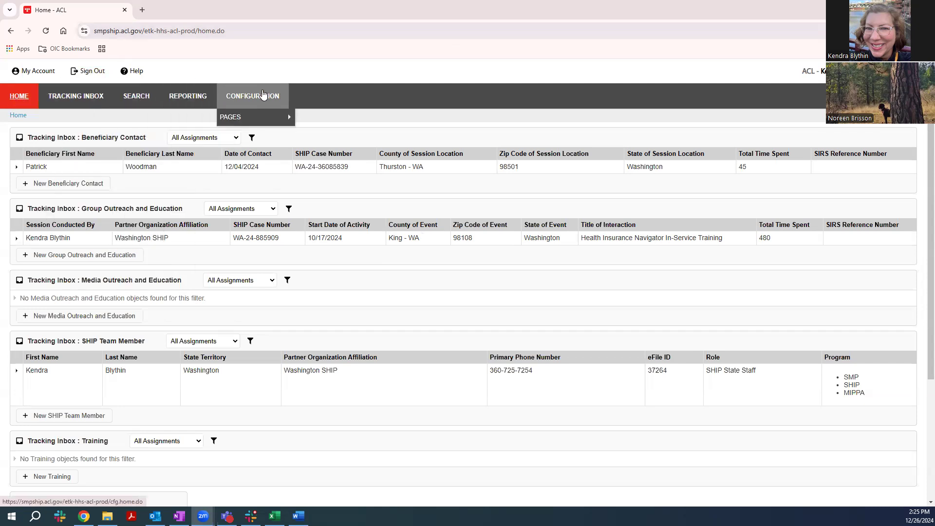
mouse_move(145, 99)
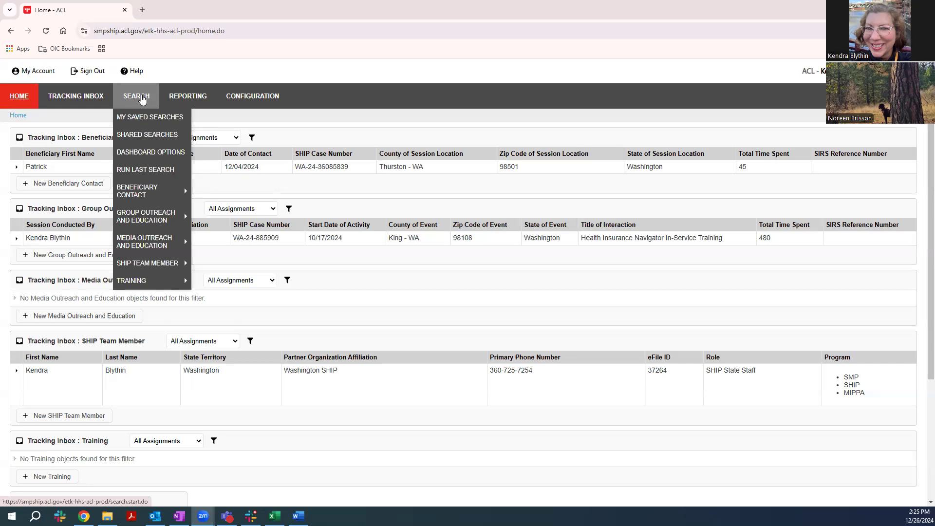
left_click(142, 99)
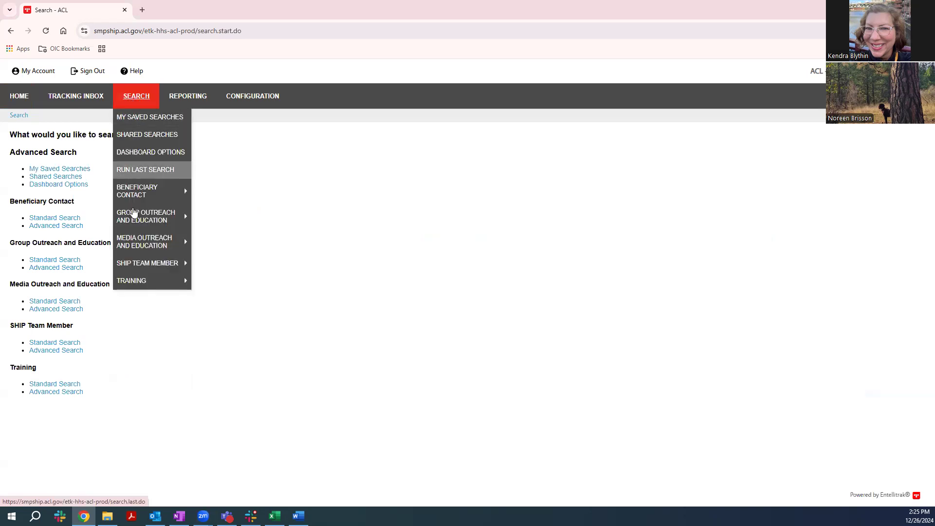
mouse_move(146, 266)
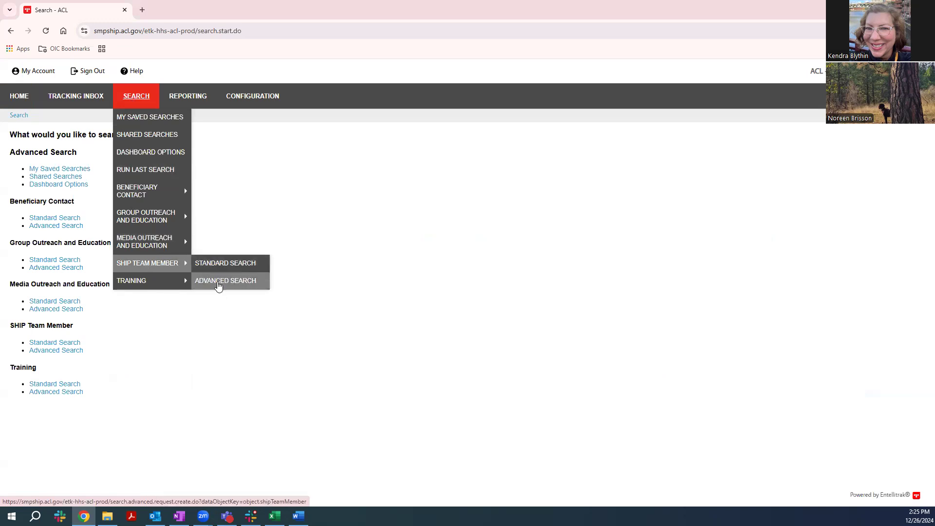
left_click(219, 287)
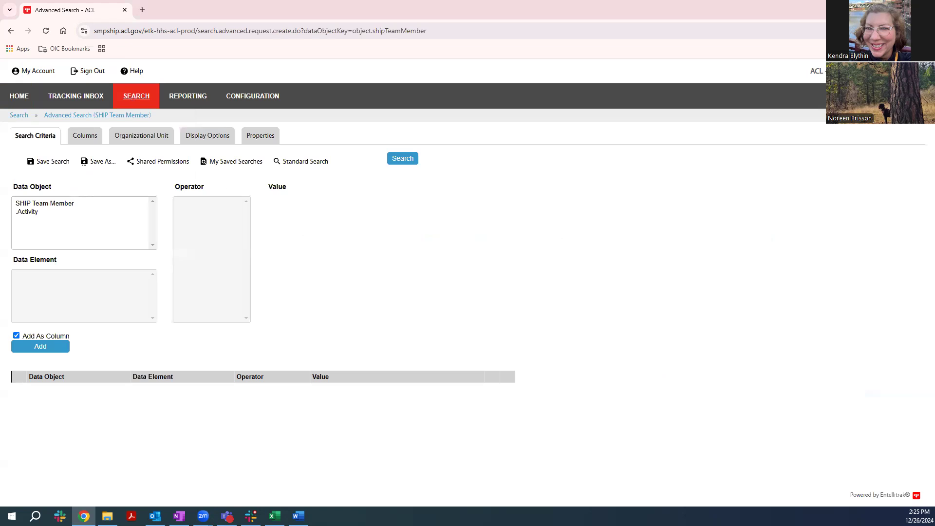
Add a SHIP Team Member search criterion with Status EQUAL TO Active, included as a column
left_click(38, 204)
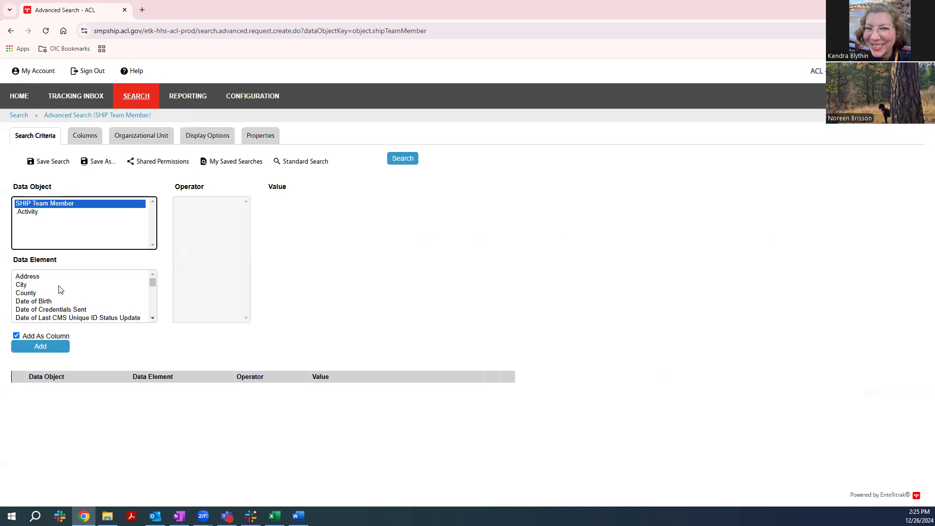
scroll(59, 290, "down", 5)
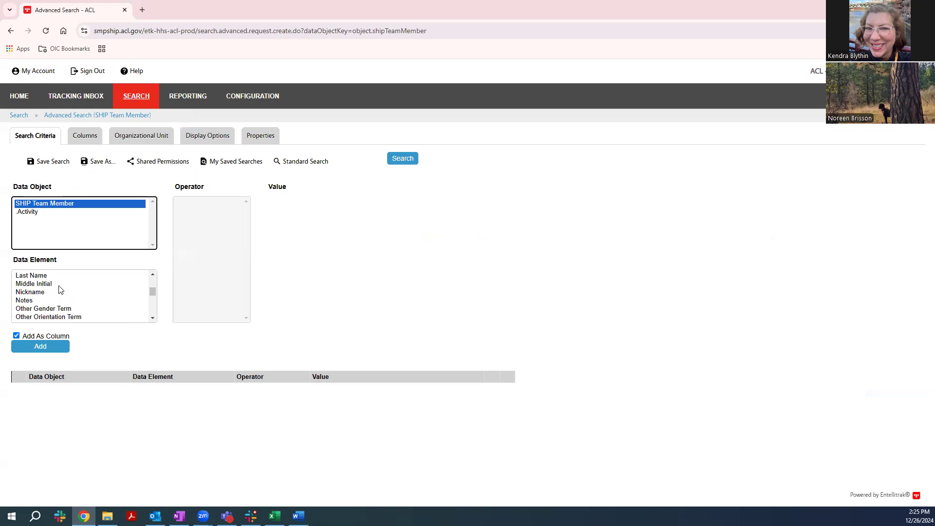
scroll(62, 288, "down", 1)
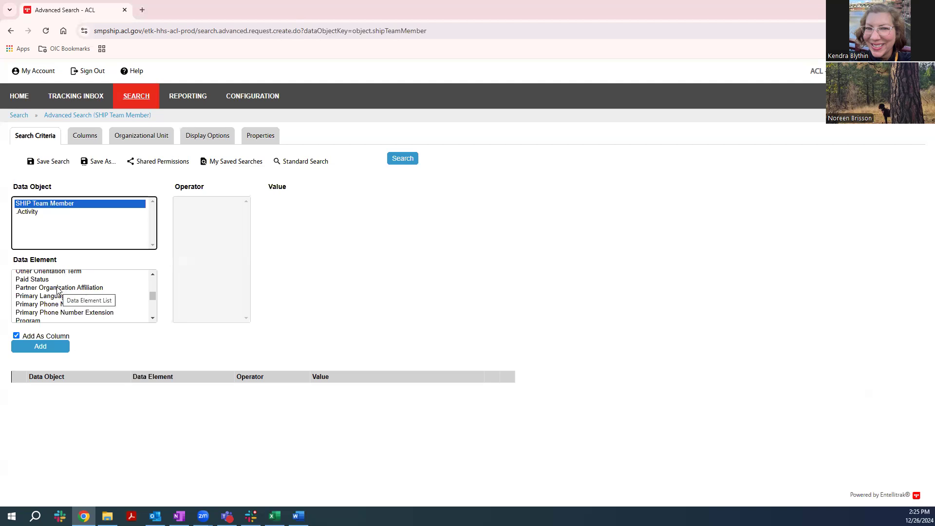
scroll(57, 289, "down", 1)
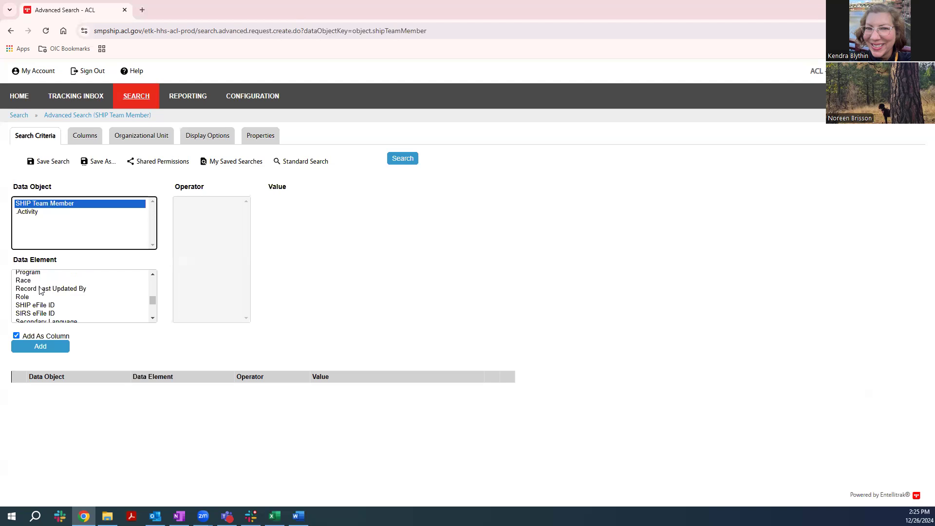
scroll(29, 285, "down", 1)
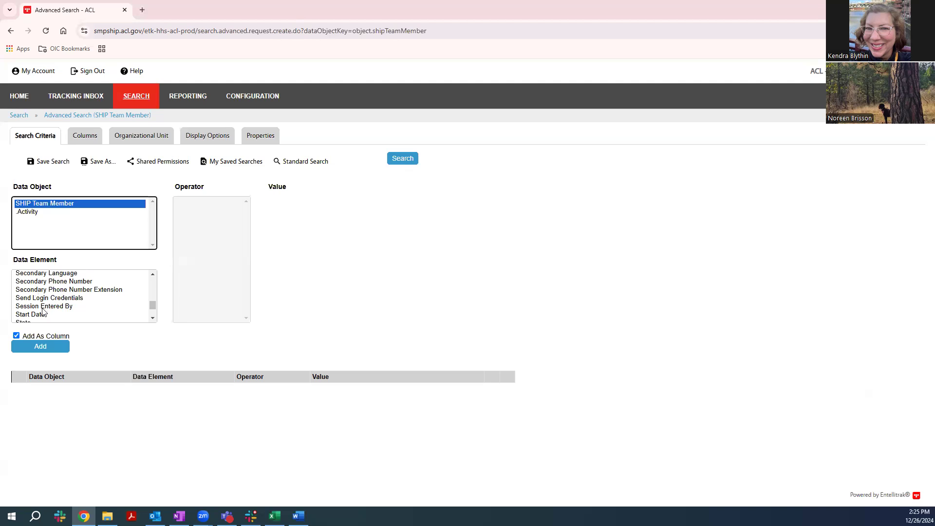
scroll(43, 312, "down", 1)
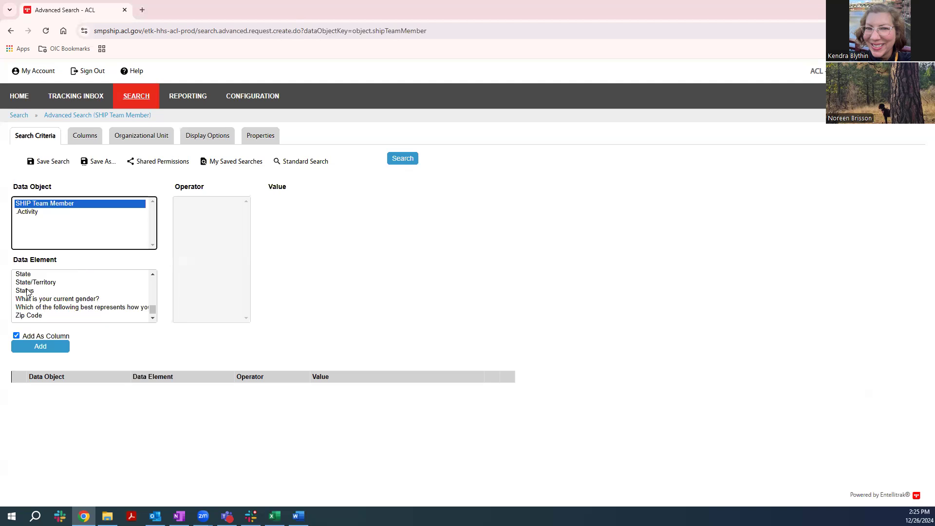
left_click(27, 291)
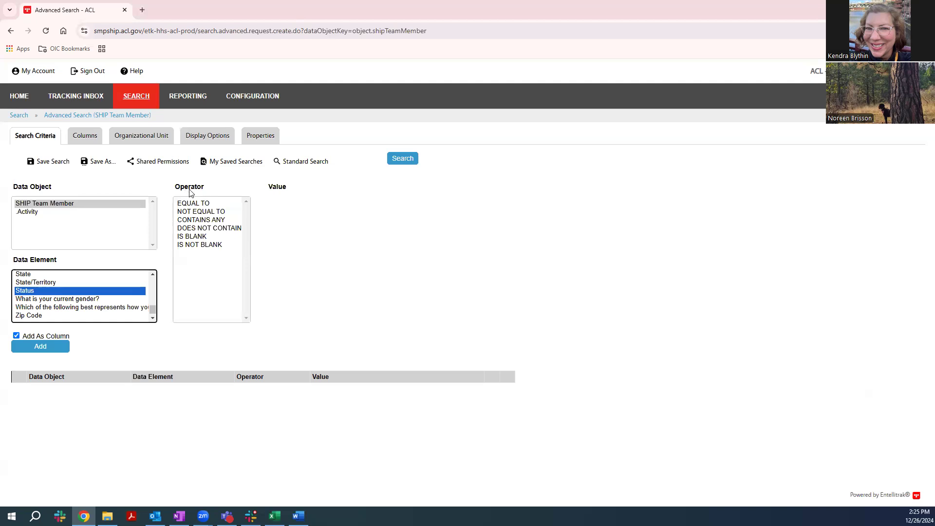
left_click(190, 204)
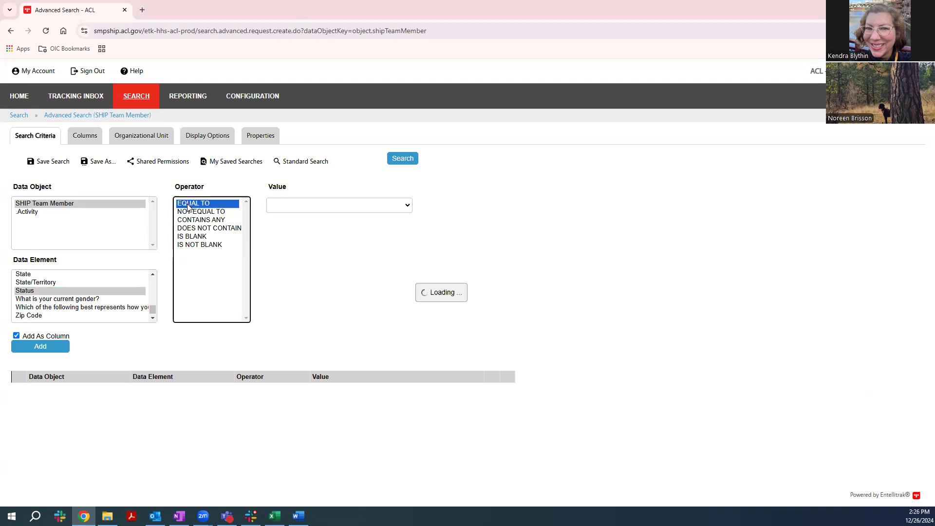
left_click(407, 205)
left_click(372, 229)
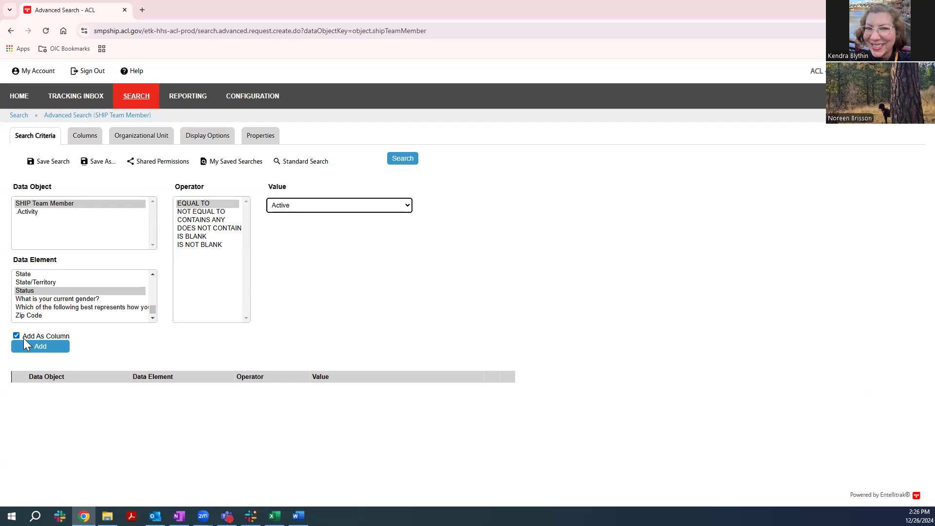
left_click(38, 348)
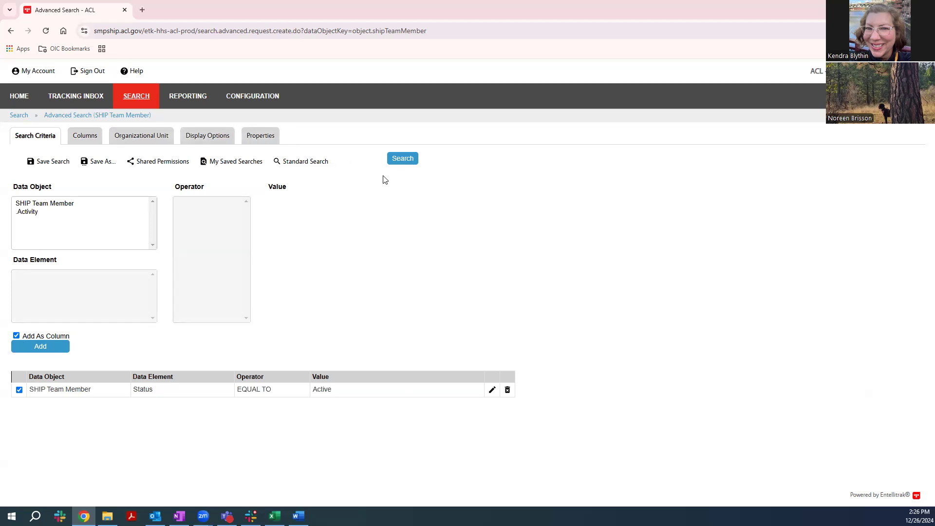
Add Start Date, Last Name and First Name, in that order, to the search's output columns
left_click(87, 139)
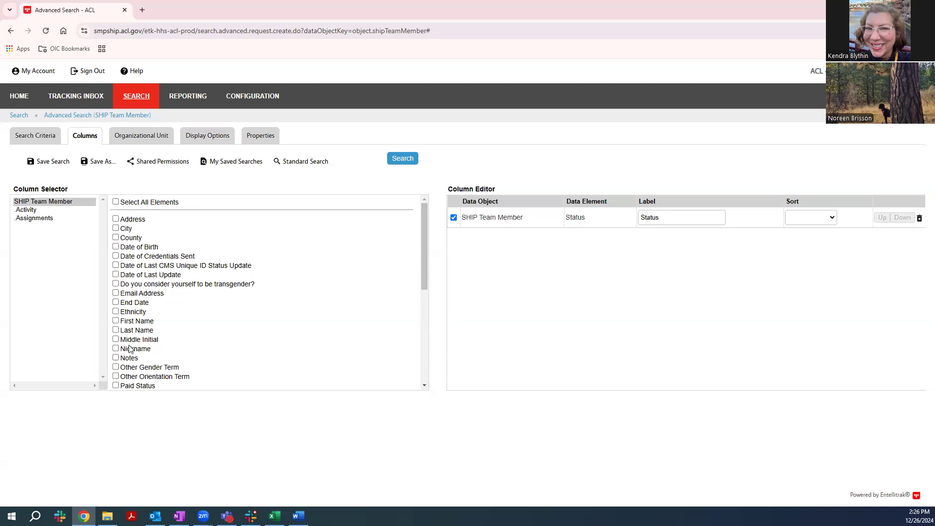
scroll(128, 349, "down", 2)
scroll(128, 350, "down", 1)
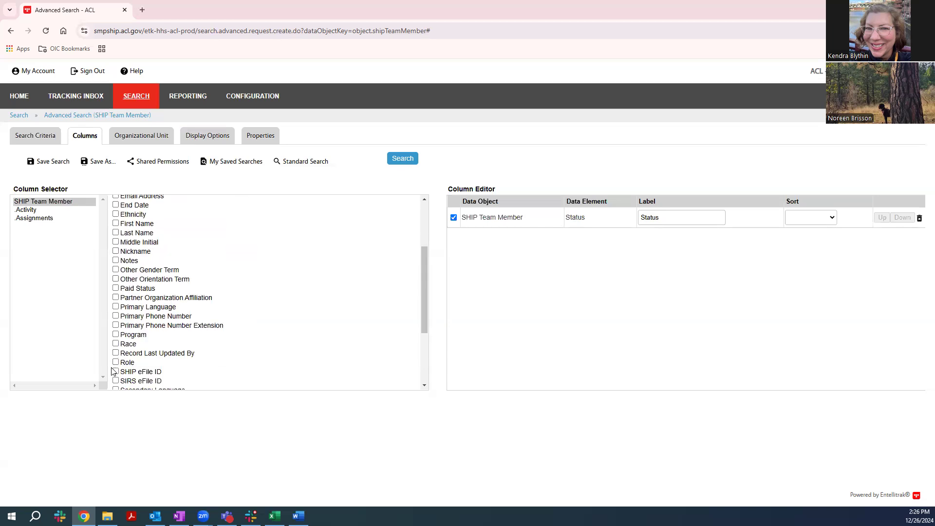
scroll(114, 371, "down", 3)
left_click(116, 329)
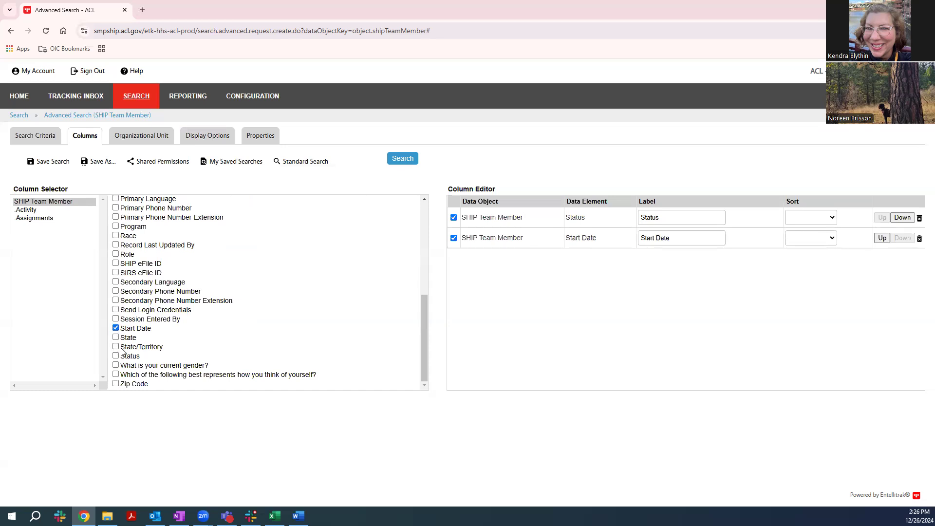
scroll(122, 351, "up", 3)
scroll(125, 349, "up", 1)
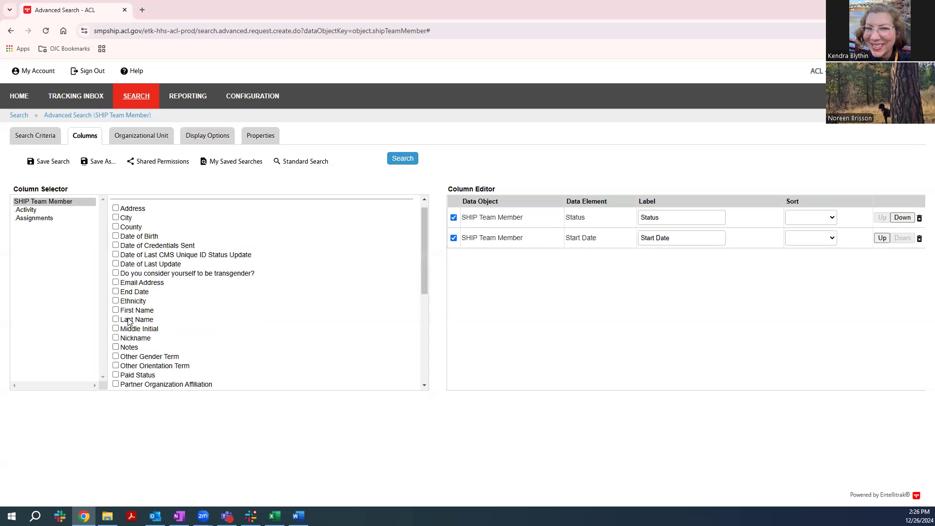
left_click(116, 319)
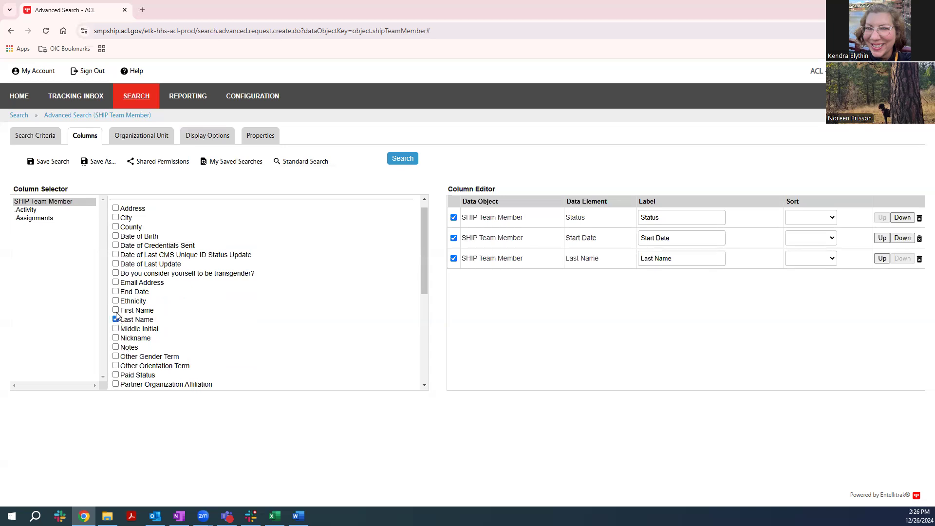
left_click(116, 310)
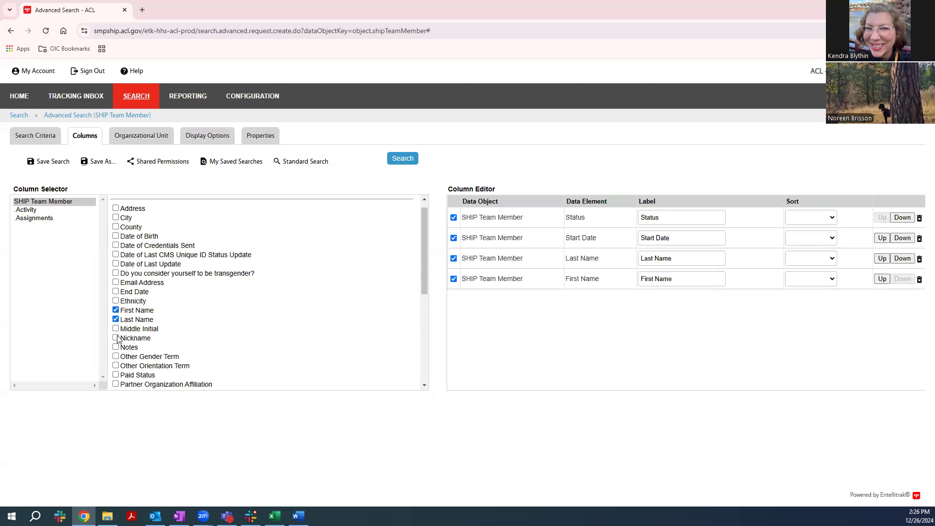
Add the Role and Paid Status elements to the search's output columns
scroll(121, 307, "down", 3)
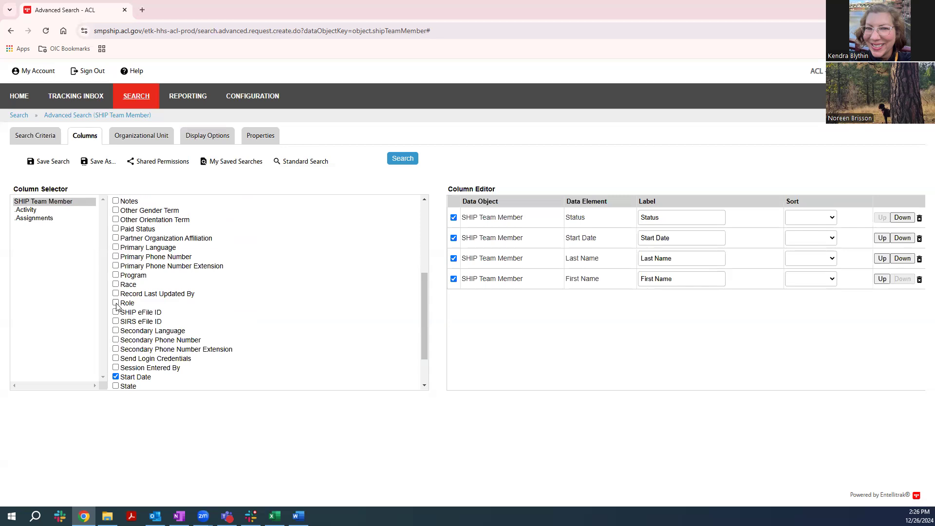
left_click(116, 303)
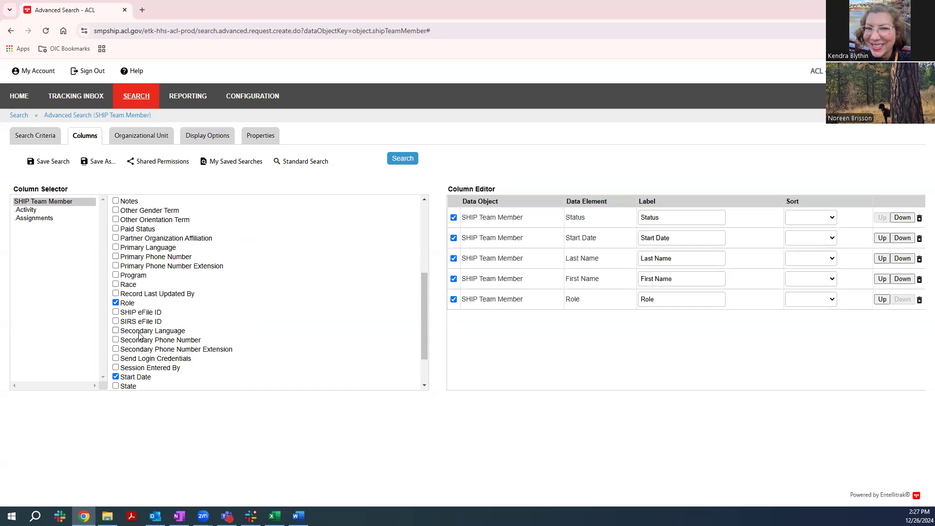
left_click(116, 229)
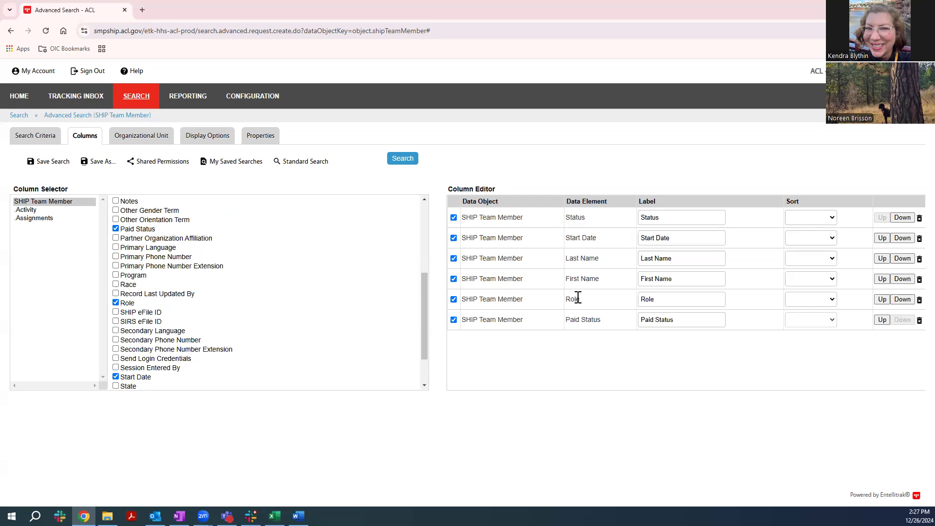
Restrict the search to the Aging & Long Term Care of Ea Wa unit under Washington SHIP, and review the display options
left_click(142, 136)
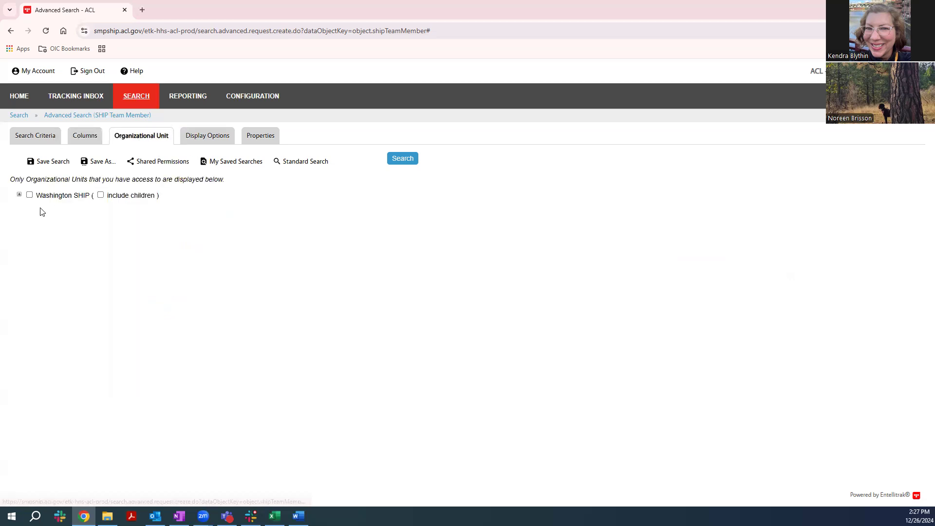
left_click(19, 194)
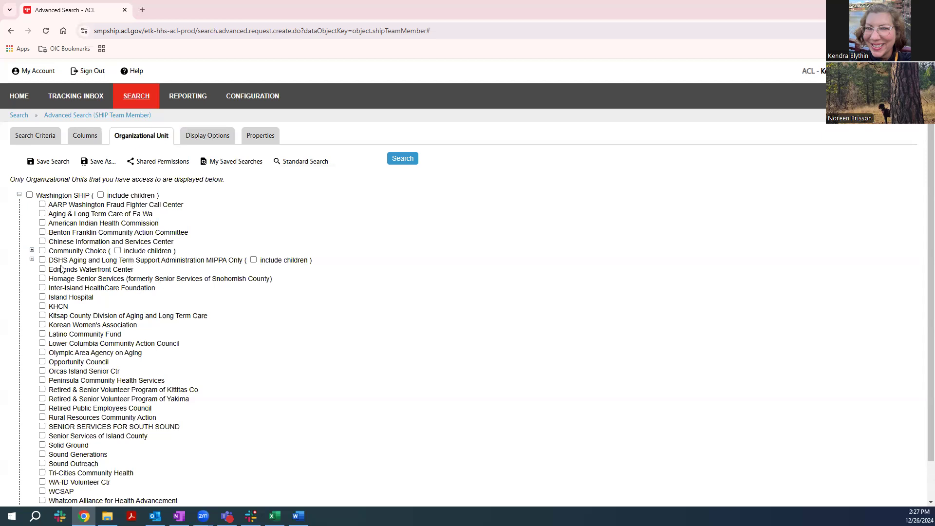
left_click(42, 215)
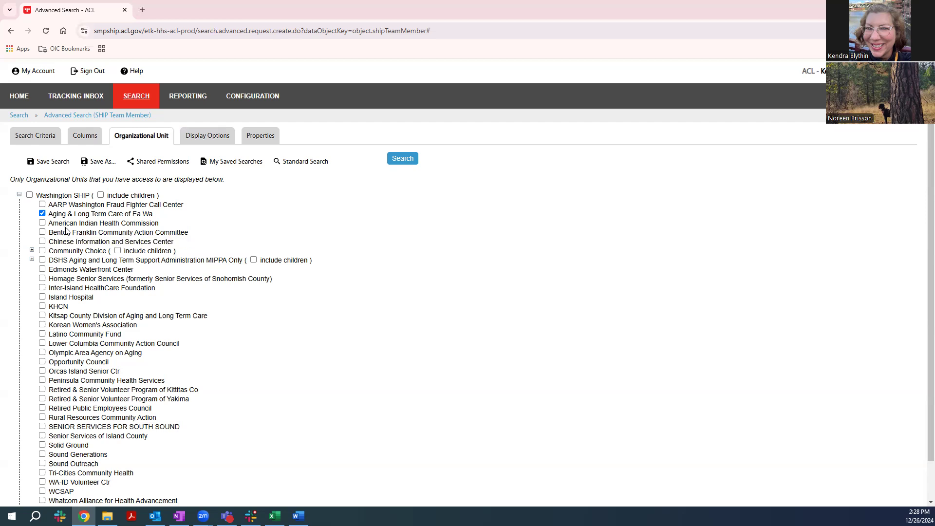
left_click(199, 141)
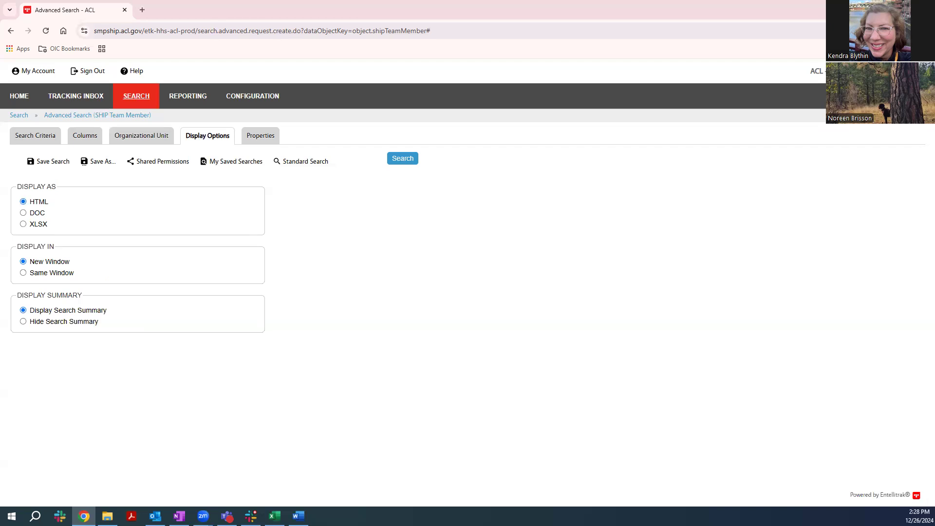
Name the search "24-Q4 ALTCEW Active Volunteer Report" in its properties
left_click(258, 135)
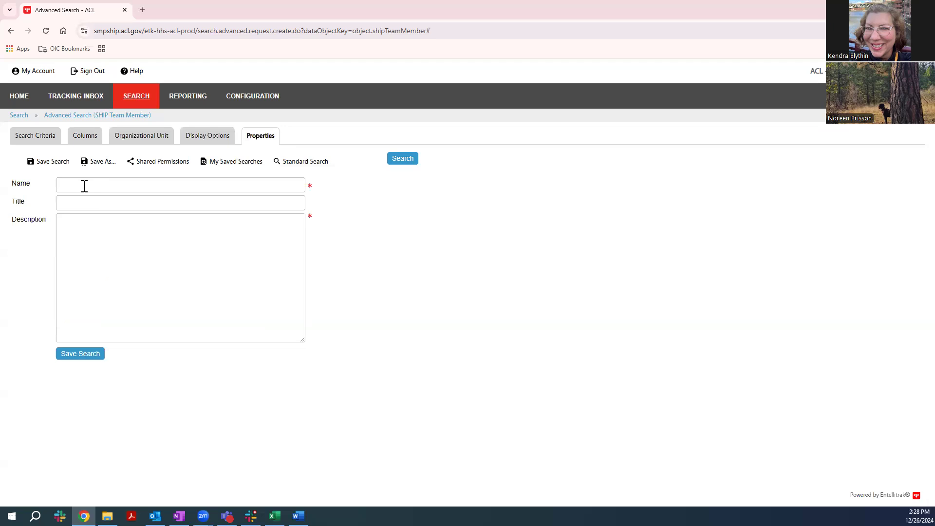
left_click(85, 186)
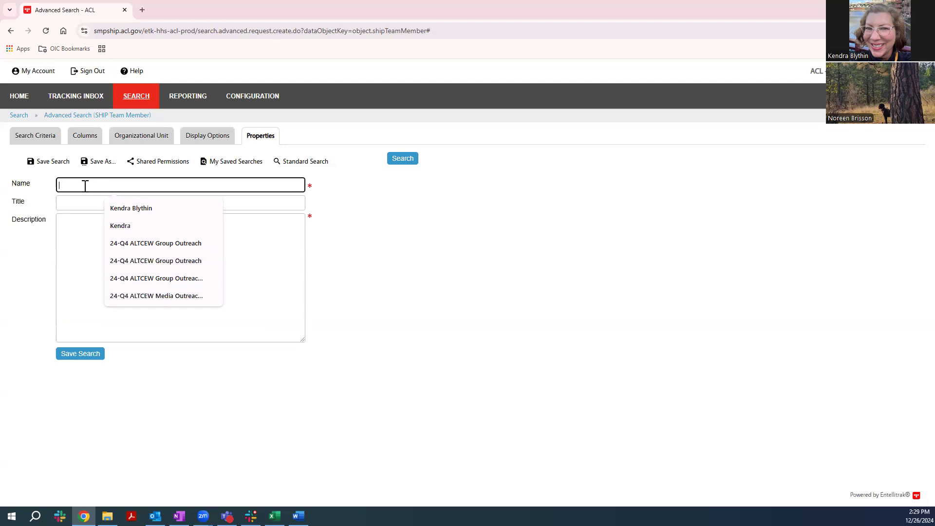
type("24")
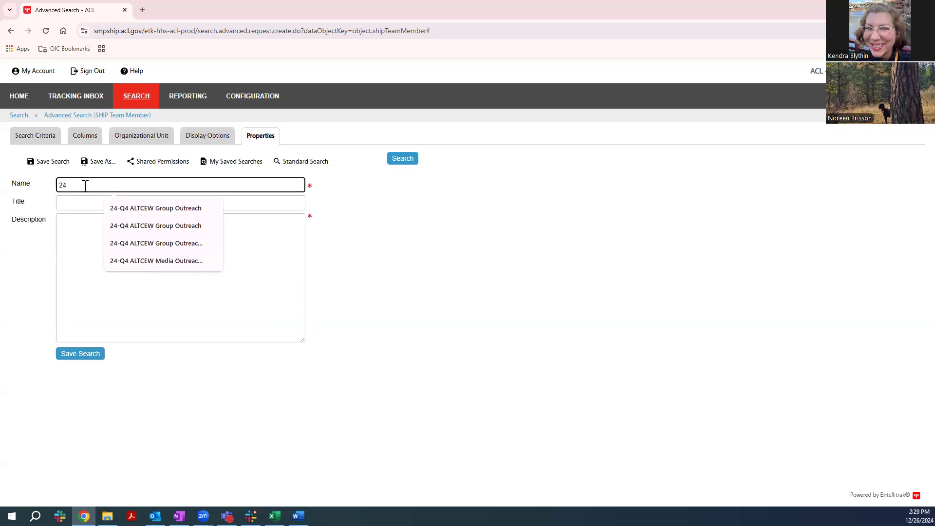
type("-Q4 ALTCEW A")
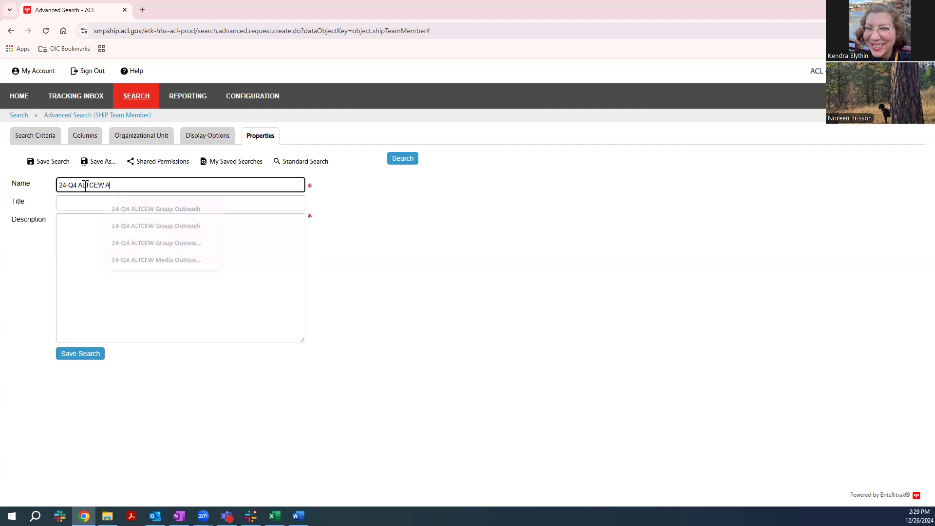
type("ctive Volunteer Report")
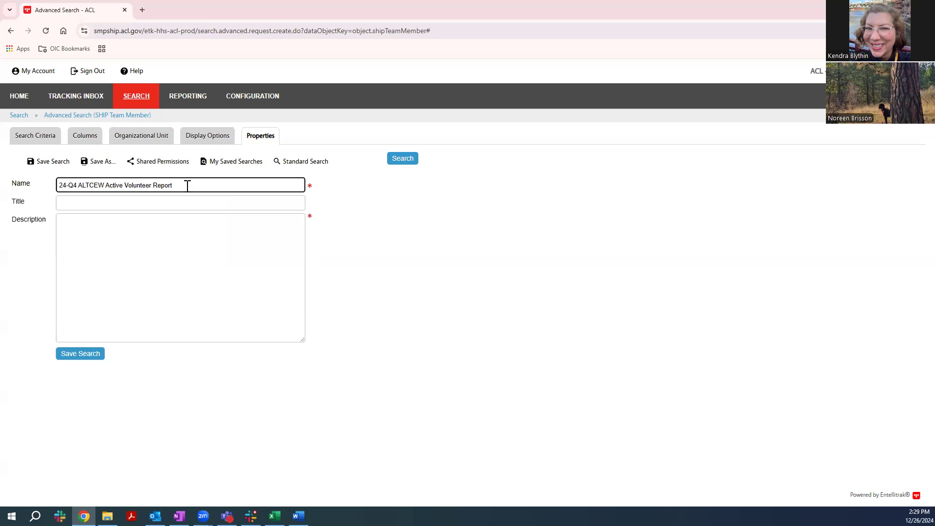
Copy the search name into the description, leaving the title blank
left_click_drag(186, 184, 13, 181)
key("ctrl+c")
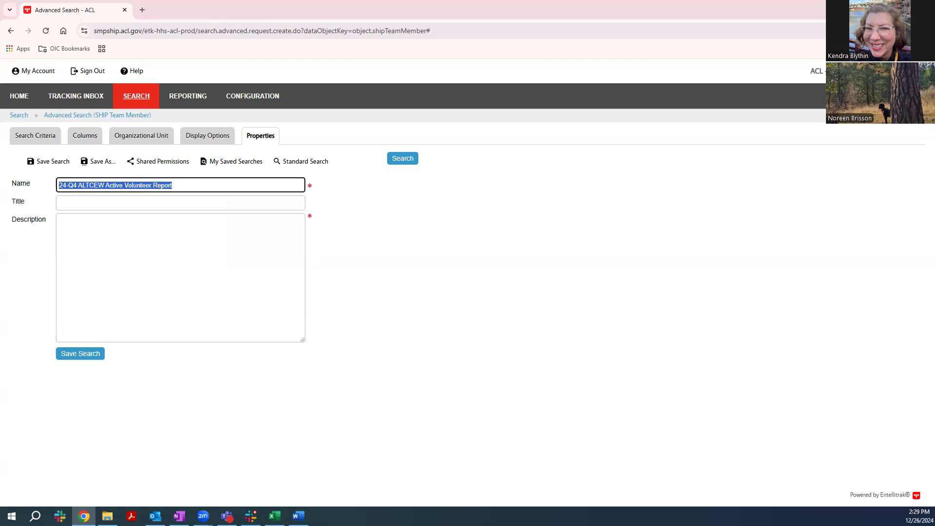
left_click(87, 230)
key("ctrl+v")
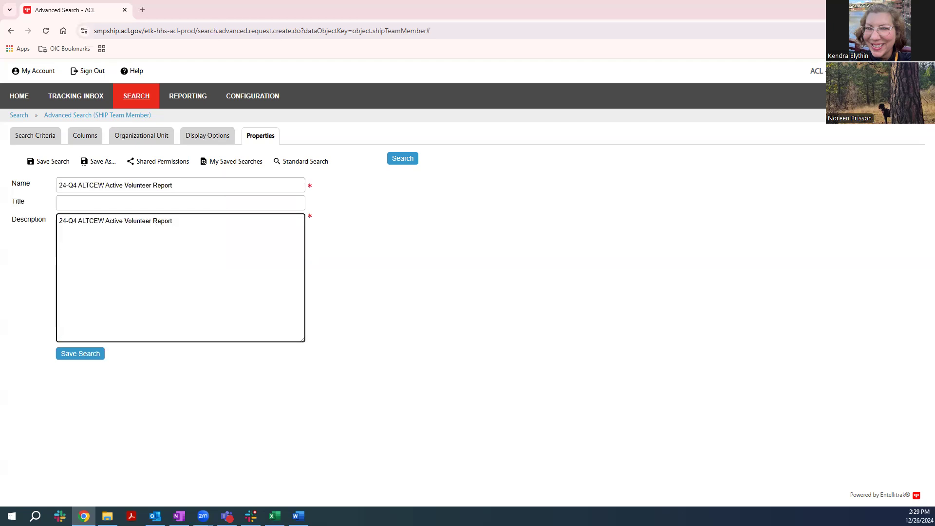
Save the search, run it, and review the listed team members' roles and paid statuses
left_click(80, 353)
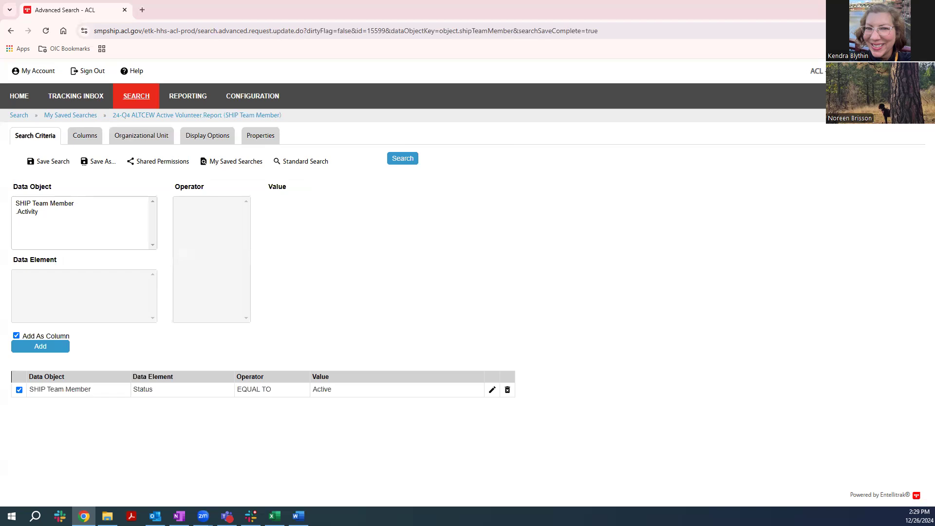
left_click(402, 163)
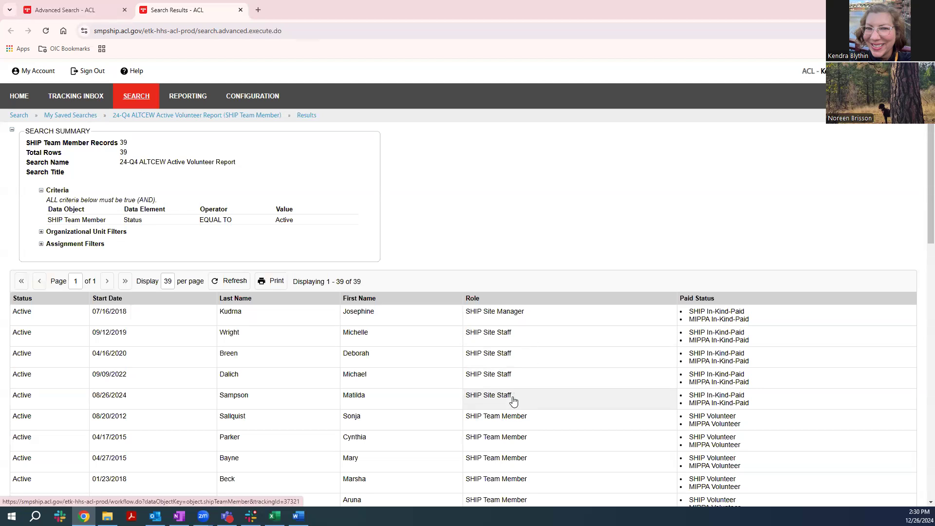
scroll(501, 411, "down", 2)
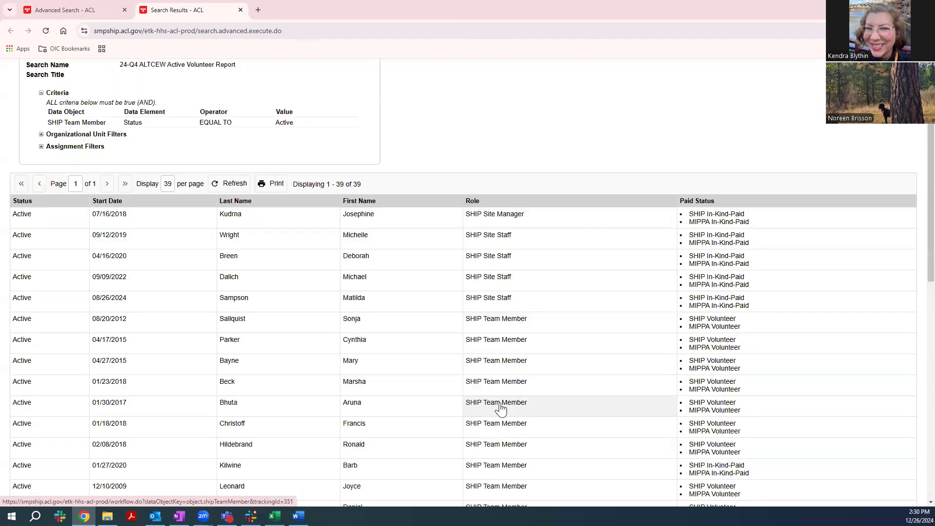
scroll(494, 384, "down", 1)
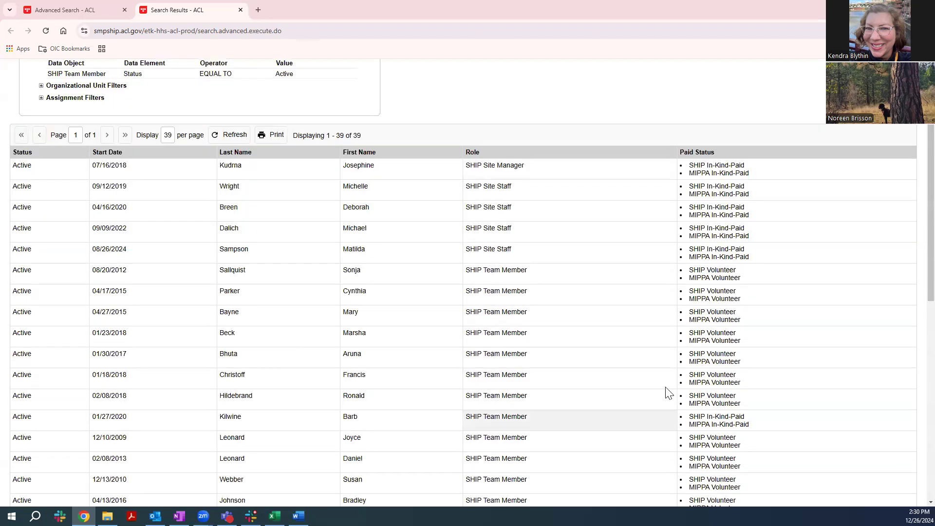
scroll(530, 475, "down", 2)
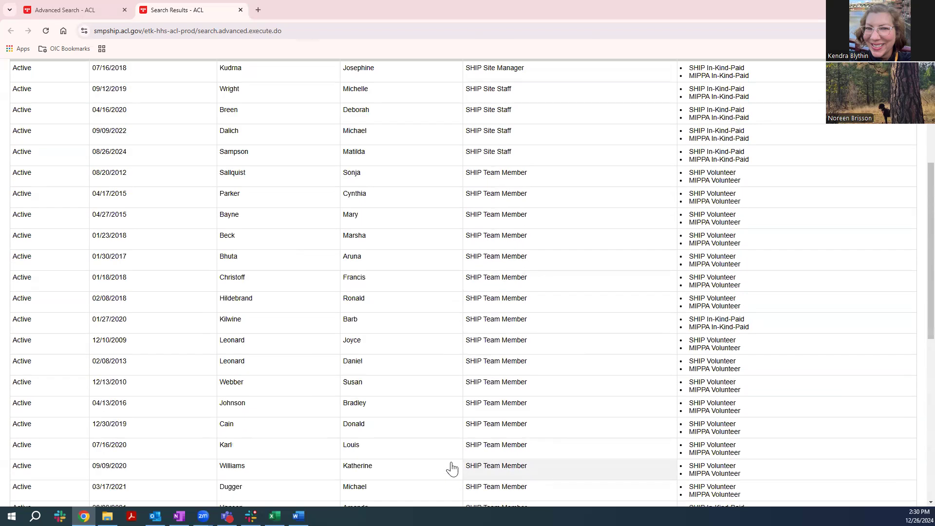
scroll(307, 468, "up", 5)
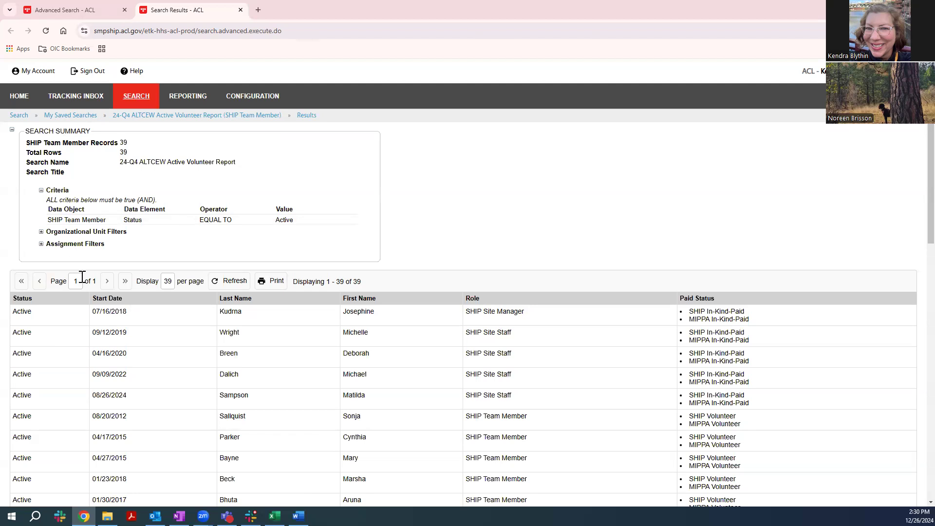
Print the search results to a PDF named "24-Q4 ALTCEW Active Volunteers" in the STARS folder
left_click(271, 282)
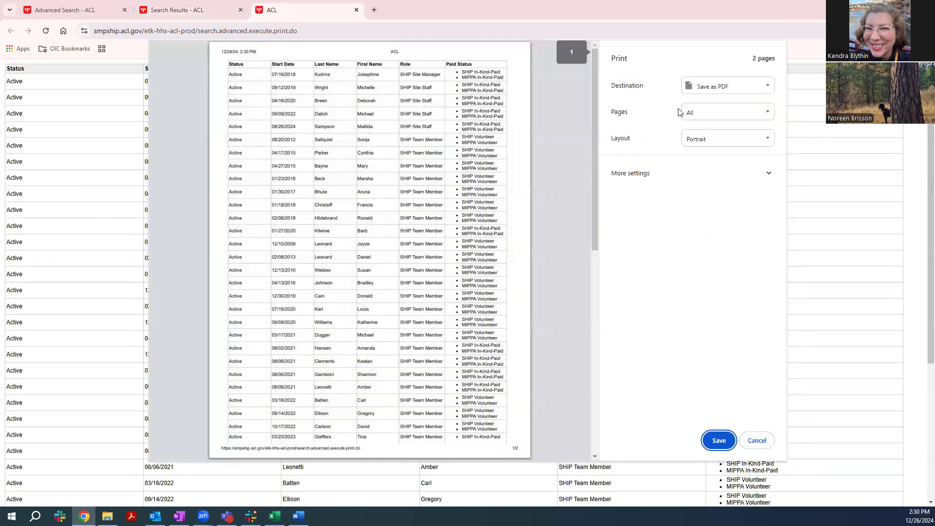
left_click(718, 441)
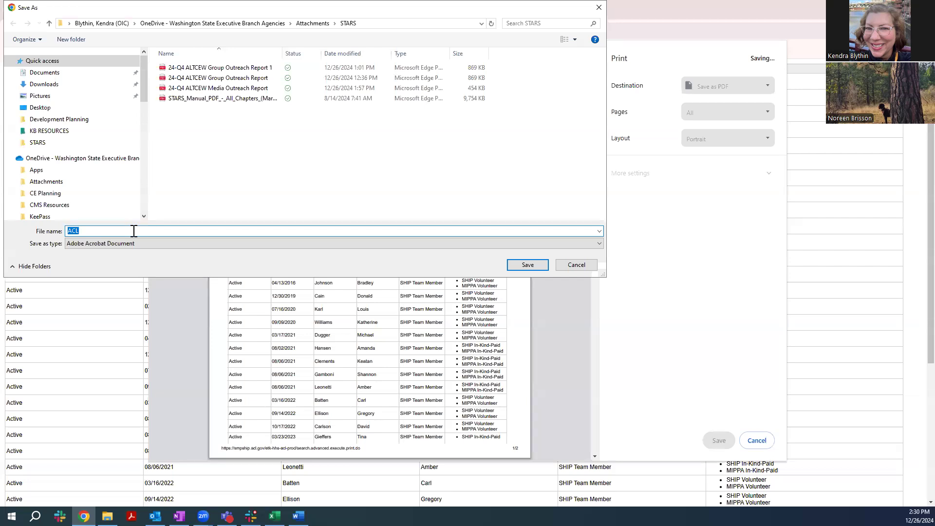
type("24")
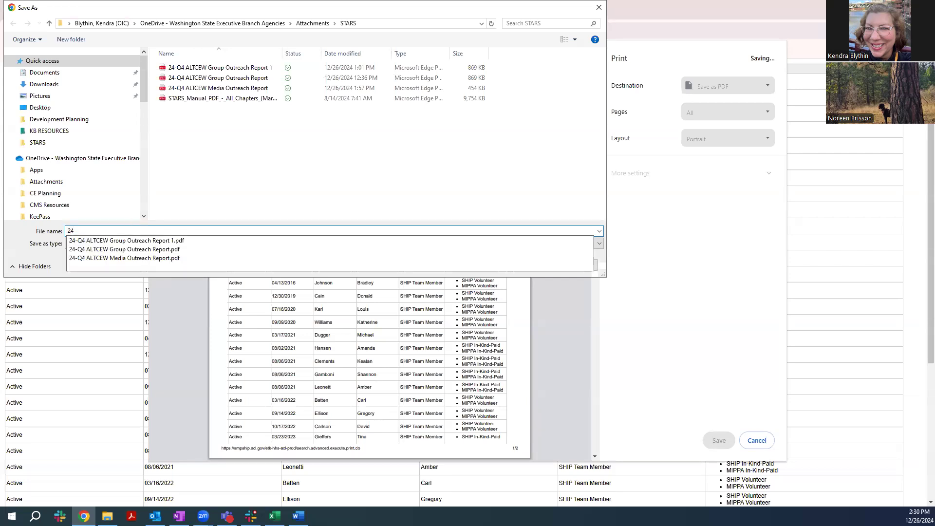
type("-Q4 ALTCEW Active Volu")
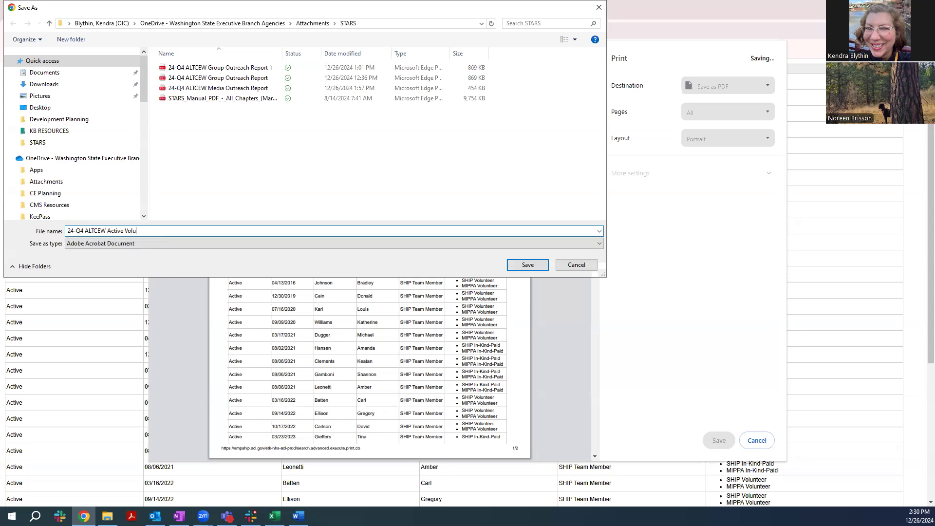
type("nteers Repo")
key("Return")
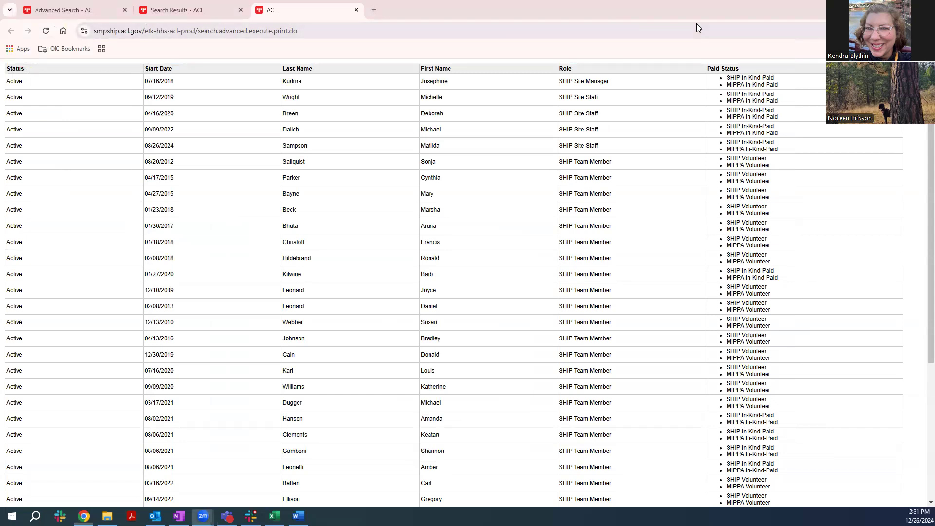
Return to the search results page and open the 24-Q4 ALTCEW Active Volunteer Report for editing from the saved searches
left_click(215, 9)
mouse_move(140, 96)
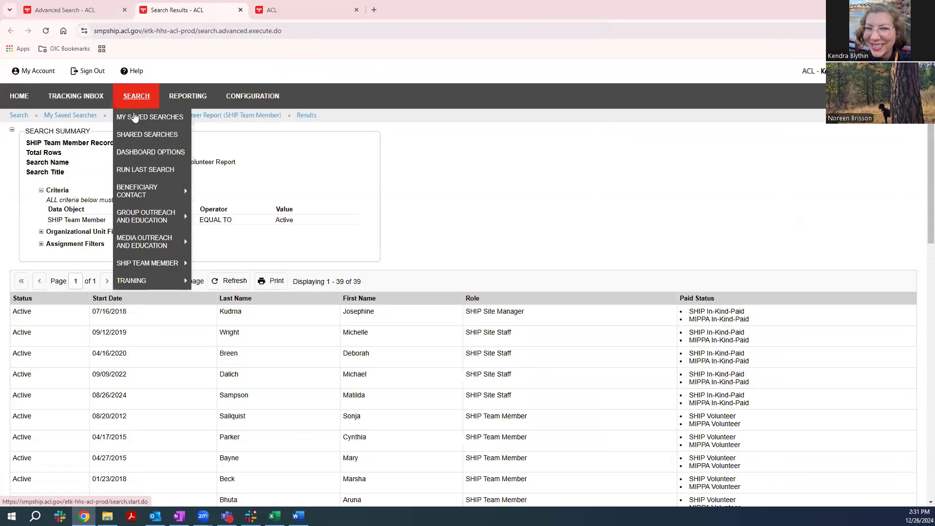
left_click(135, 119)
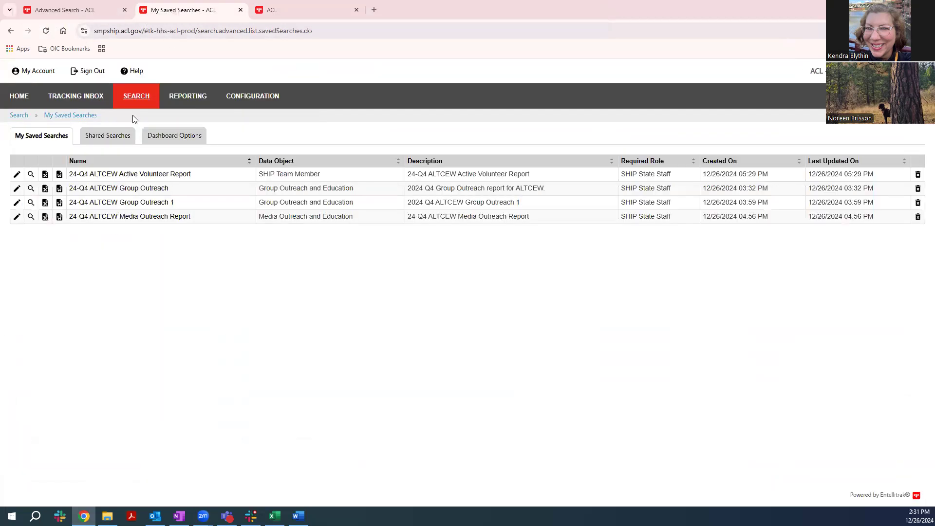
left_click(17, 178)
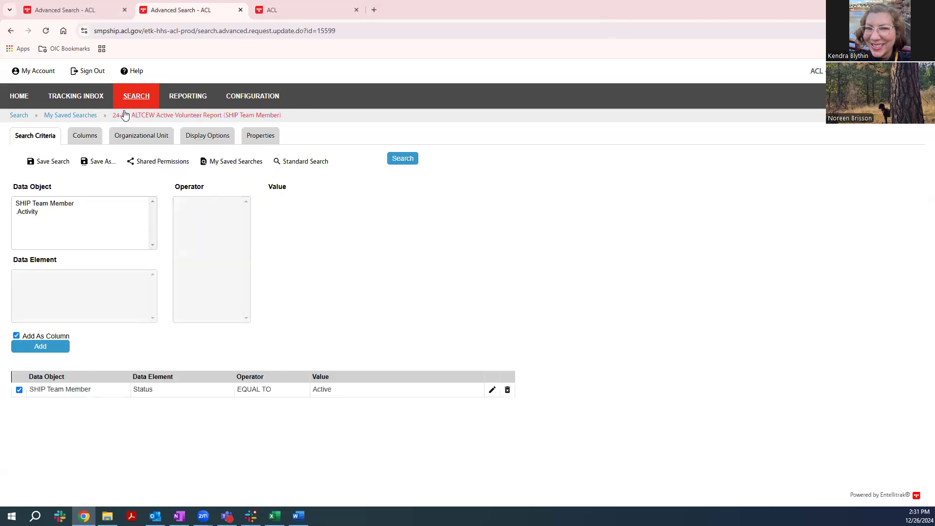
mouse_move(148, 98)
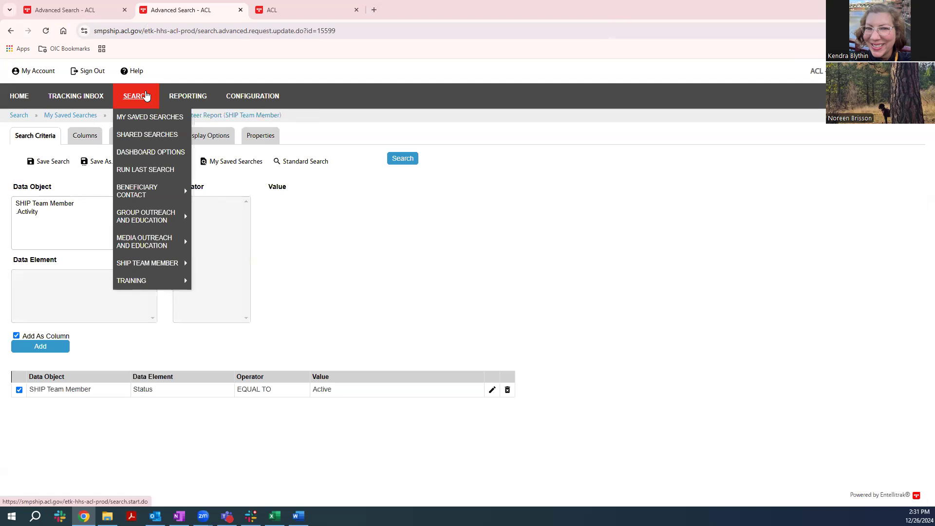